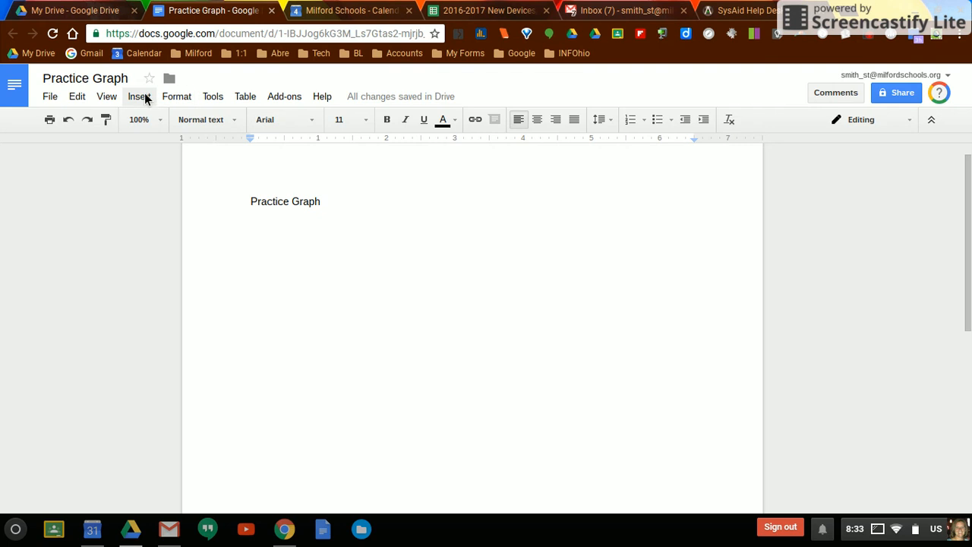
- Insert a column chart below the Practice Graph text and open its linked data in Google Sheets
click(142, 100)
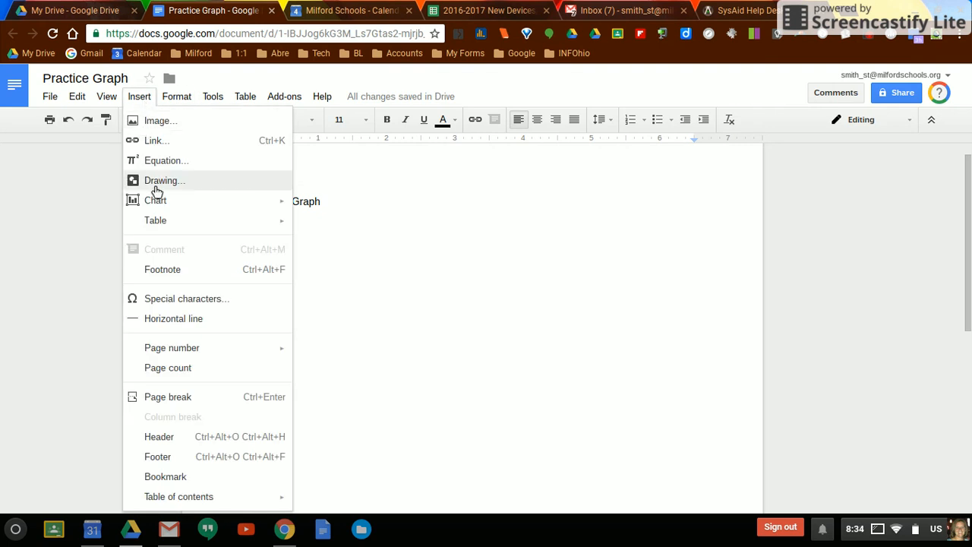
mouse_move(159, 203)
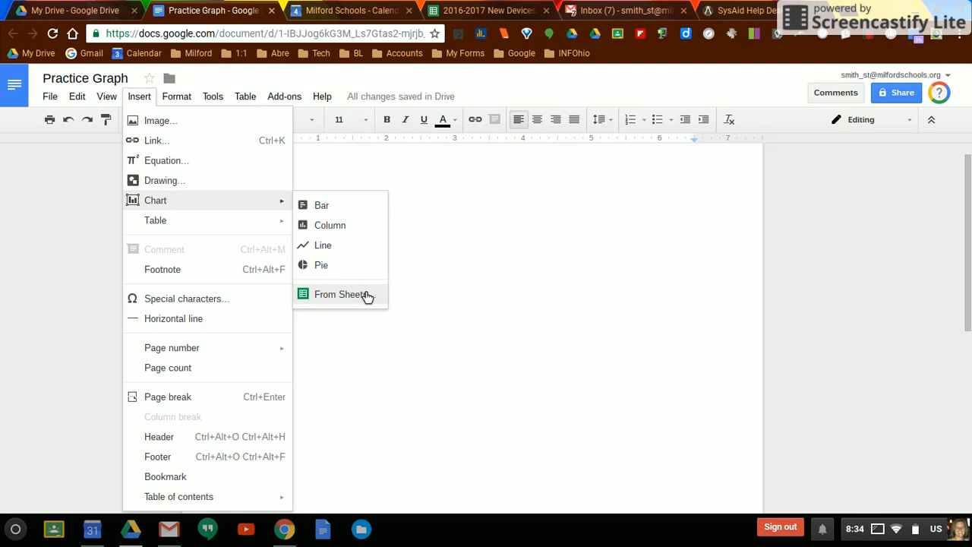
click(342, 231)
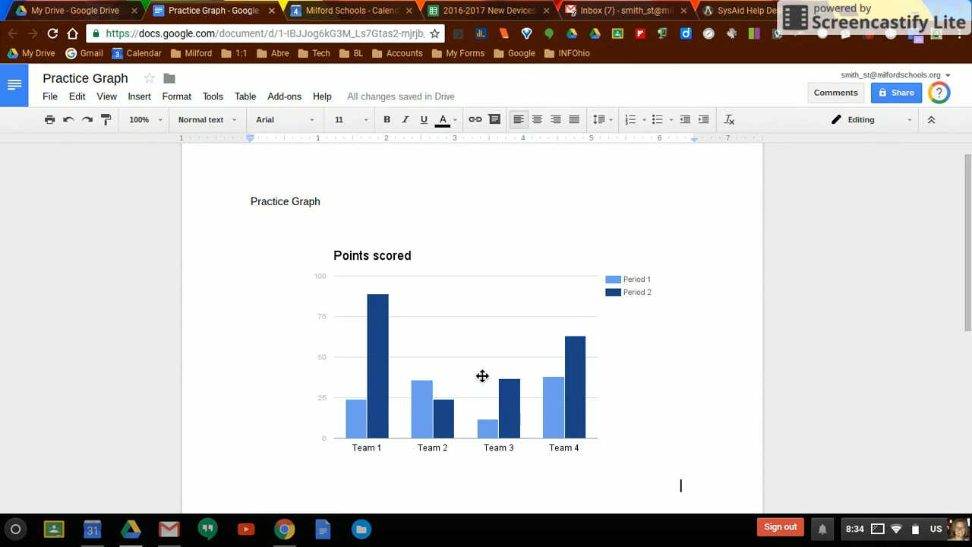
click(506, 324)
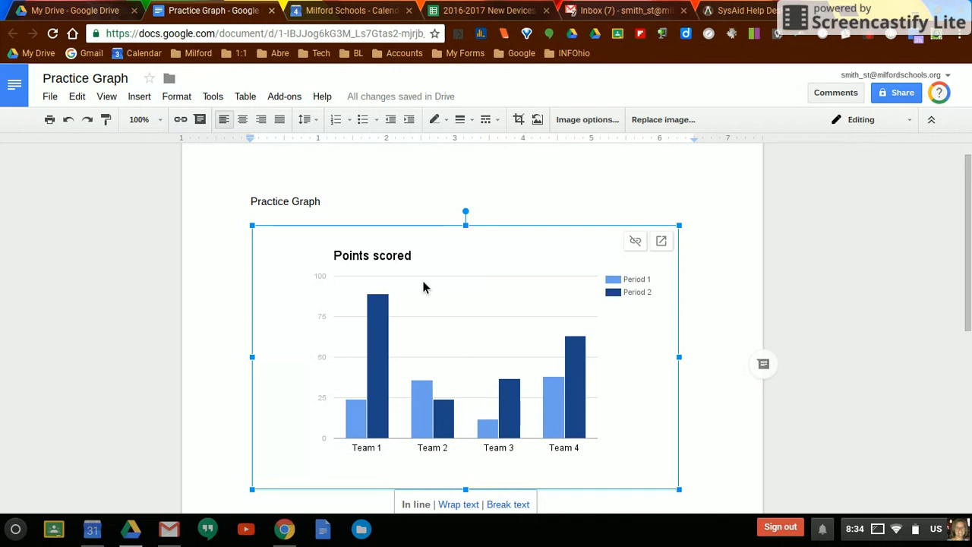
click(661, 243)
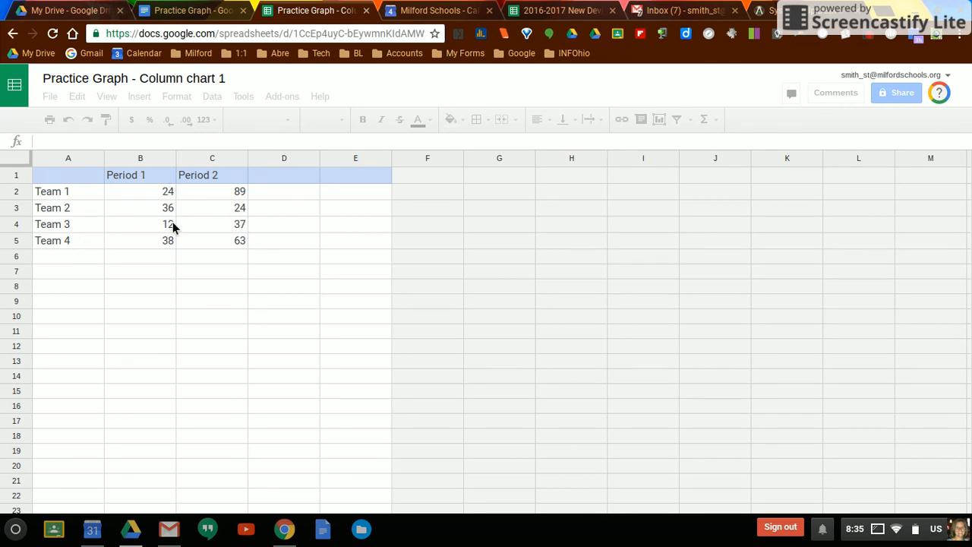
- Rename the two series headers in cells B1 and C1 to Class 1 and Class 2
click(149, 176)
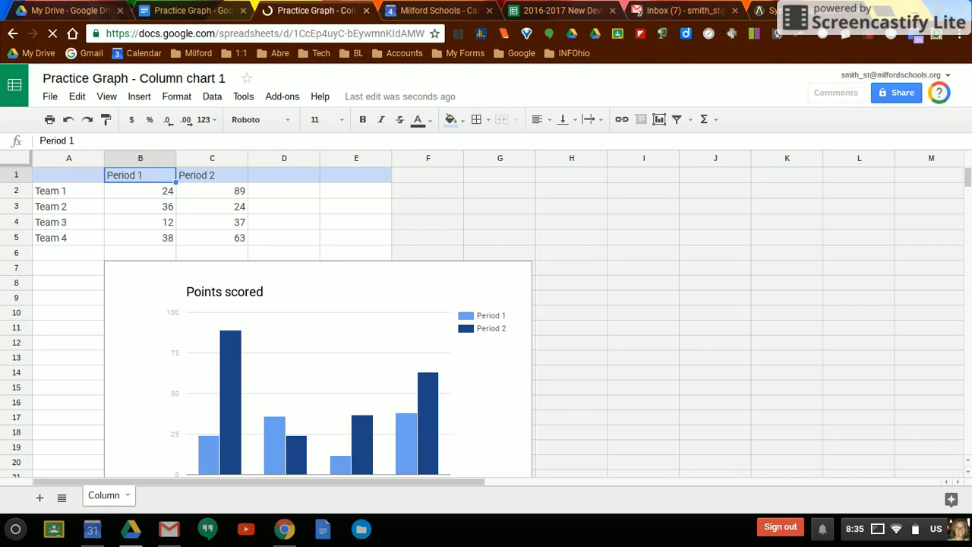
text(Class)
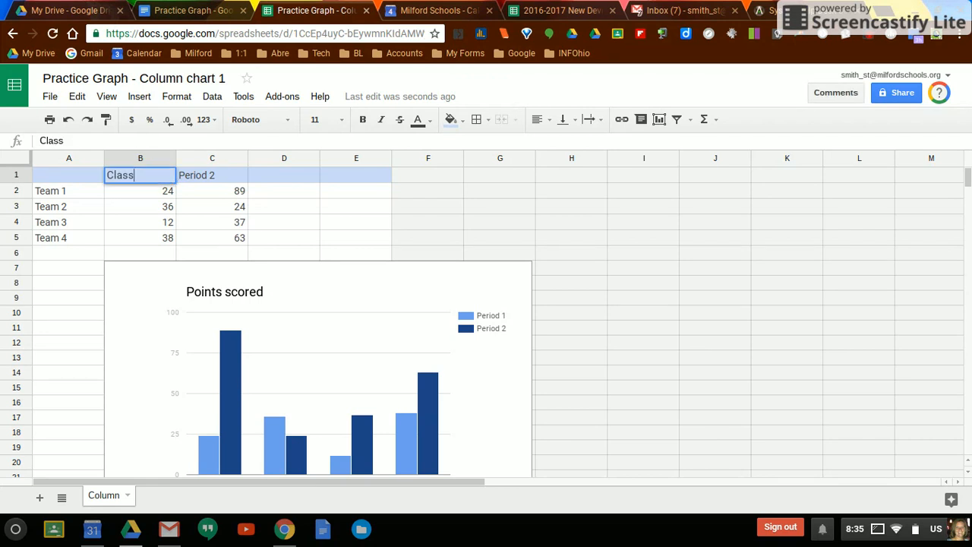
text( 1)
click(220, 181)
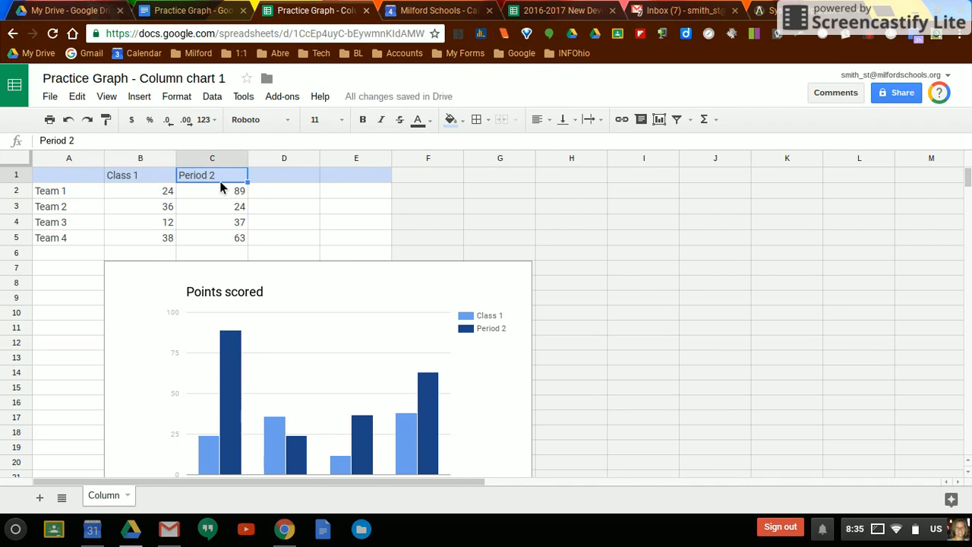
double_click(219, 180)
key(BackSpace)
key(BackSpace)
key(BackSpace)
key(BackSpace)
key(BackSpace)
key(BackSpace)
key(BackSpace)
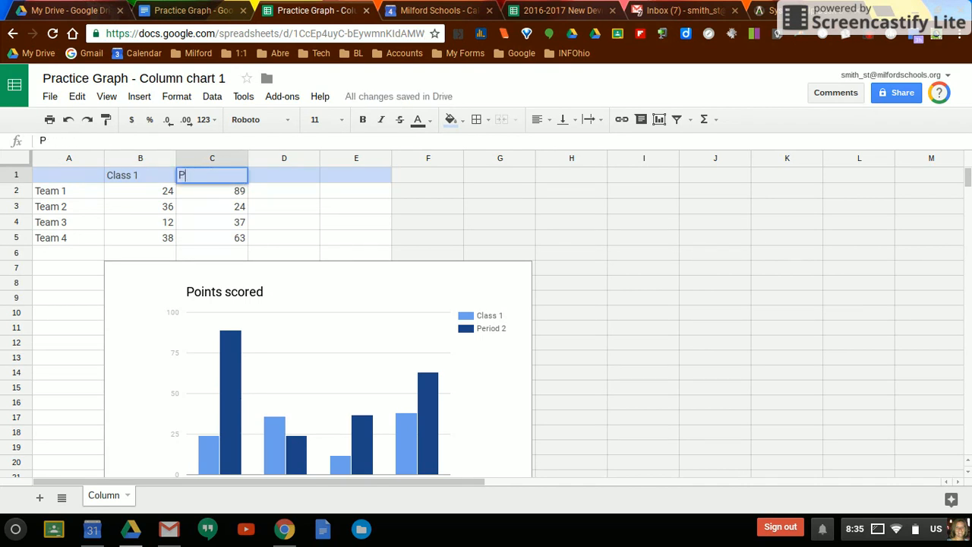
key(BackSpace)
text(Class 2)
- Set the Class 1 values in cells B2 to B5 to 10, 20, 5 and 25
click(170, 196)
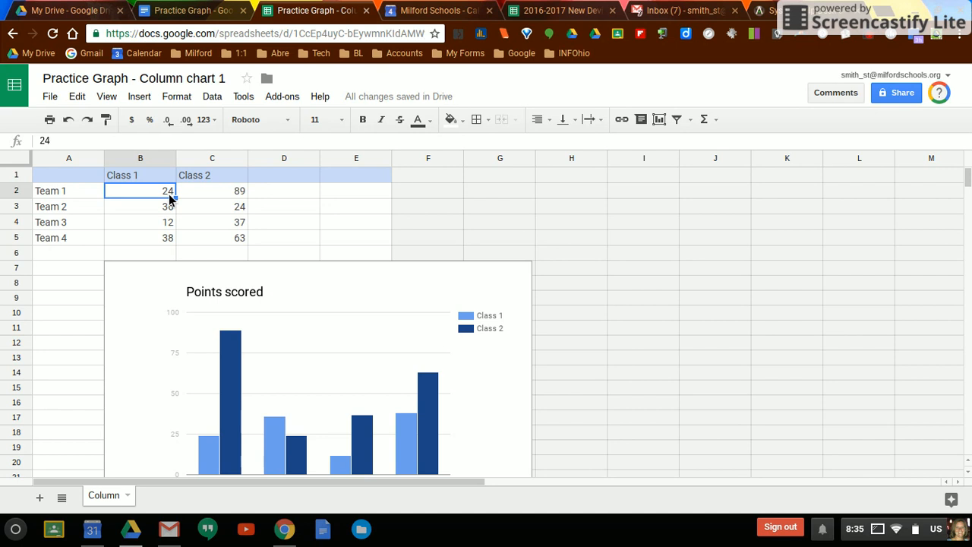
text(10)
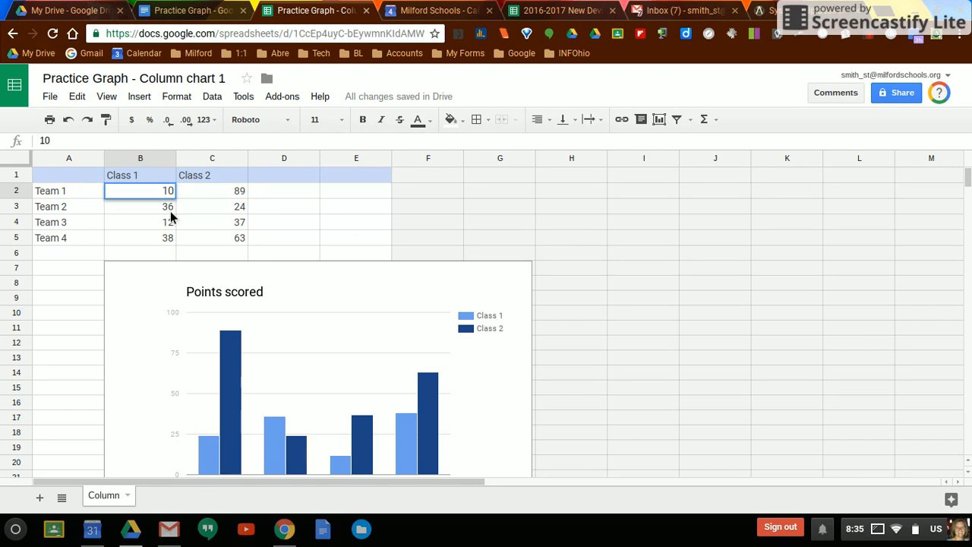
key(Return)
text(20)
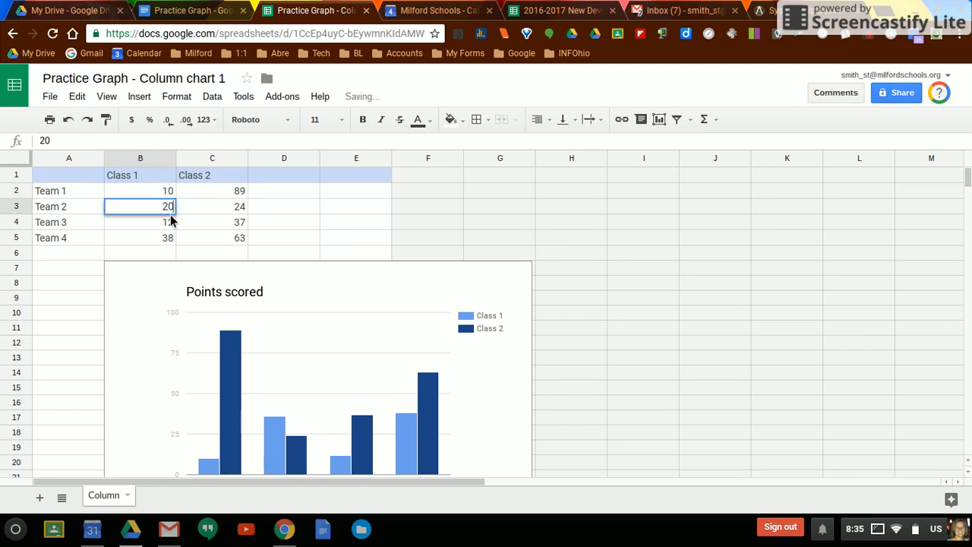
key(Return)
text(5)
key(Return)
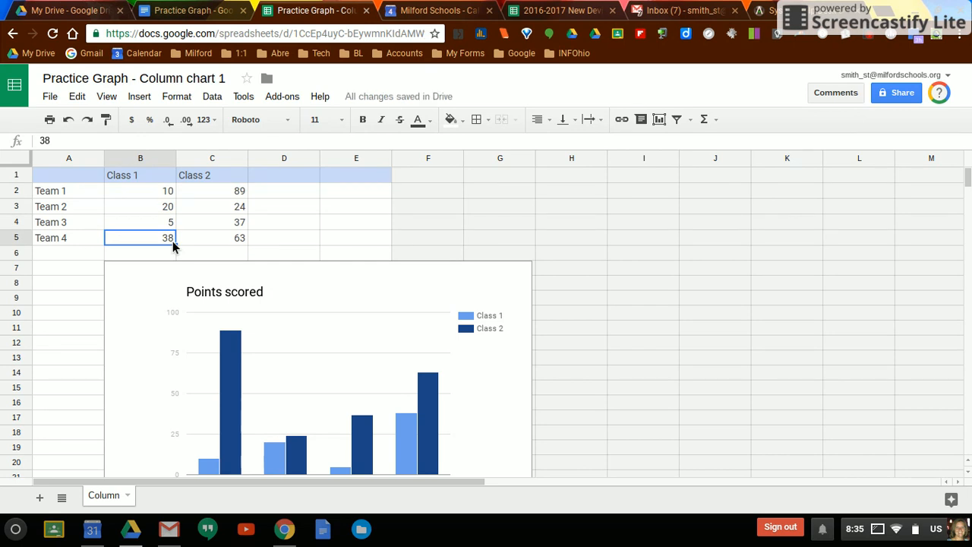
text(25)
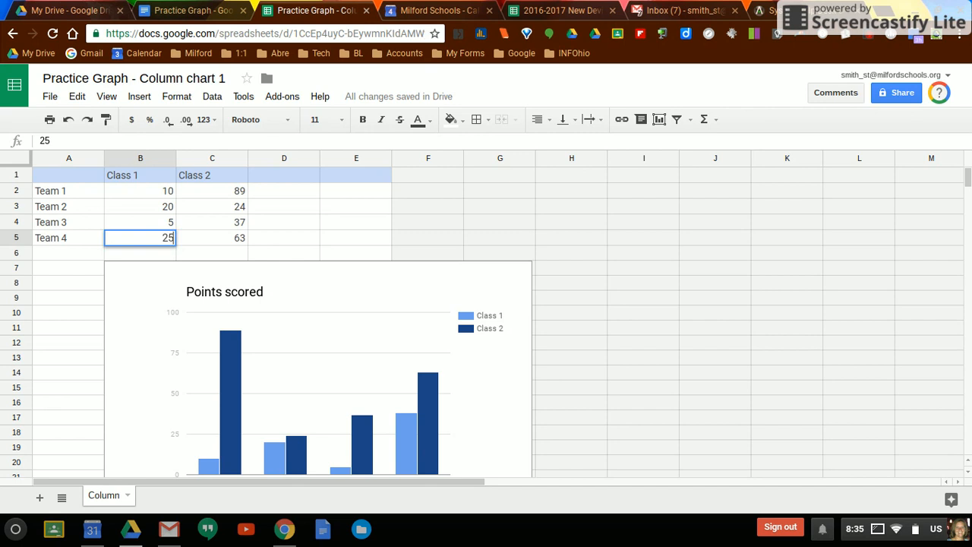
- Set the Class 2 values in cells C2 to C5 to 12, 25, 26 and 10
click(240, 194)
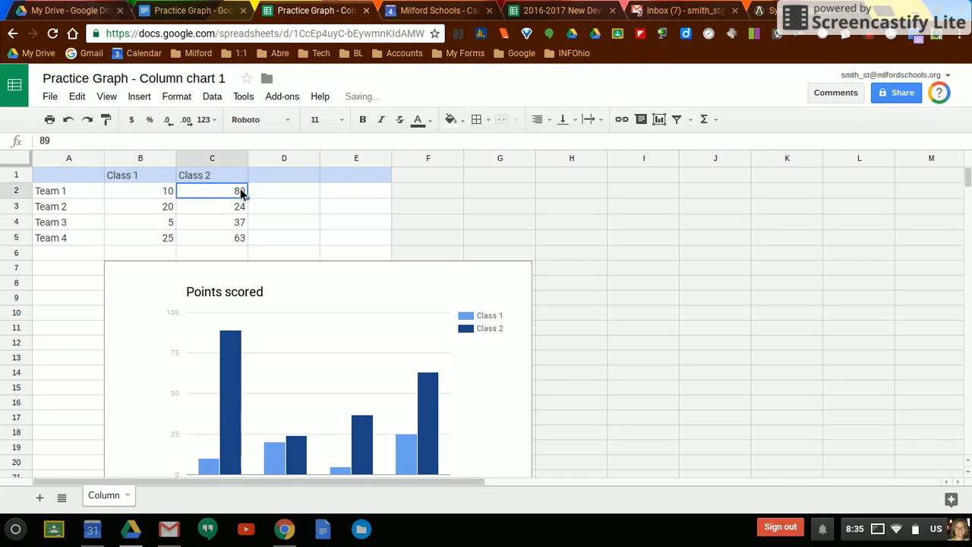
text(12)
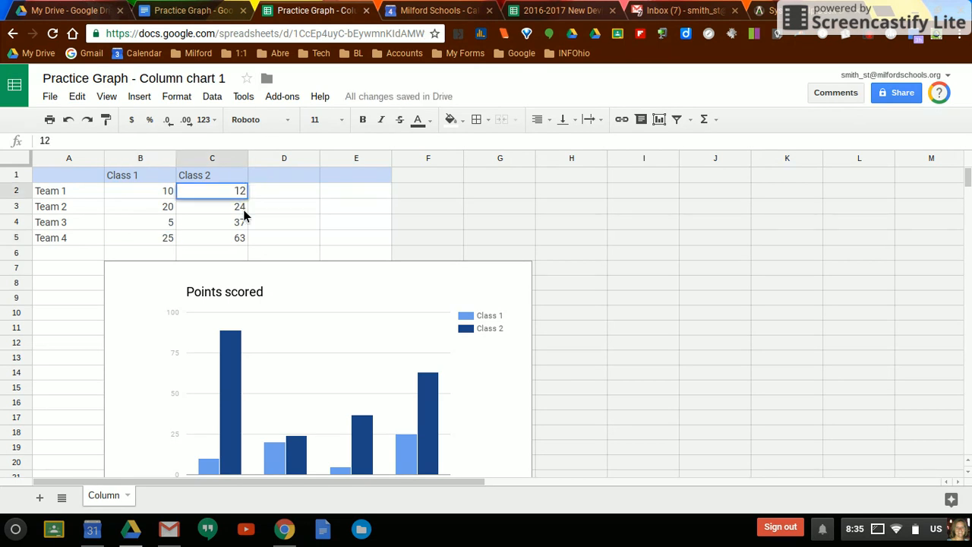
click(244, 215)
text(25)
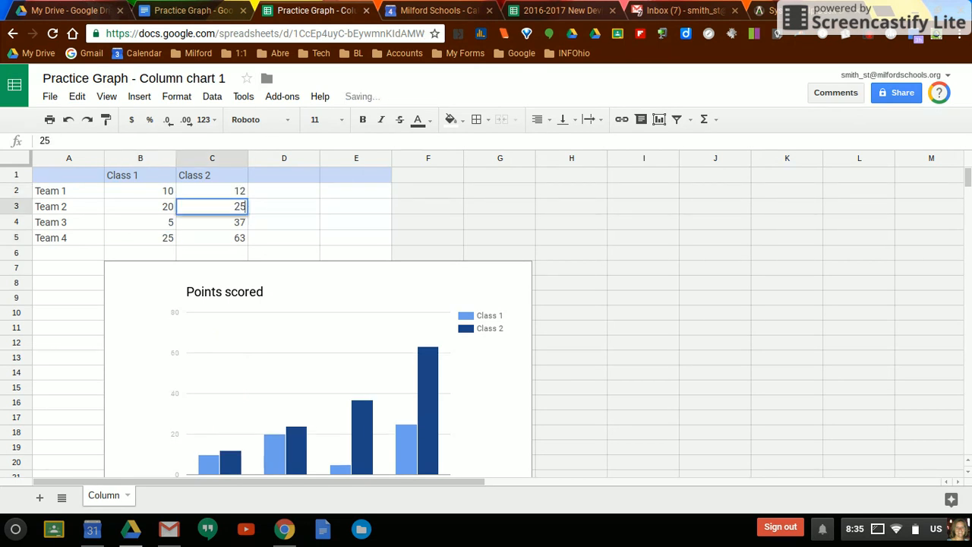
click(242, 226)
text(26)
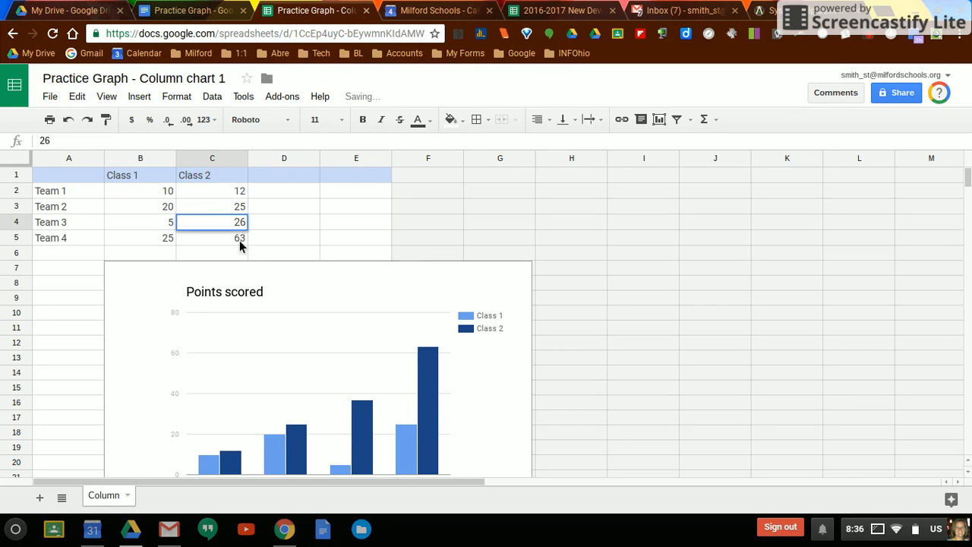
click(240, 242)
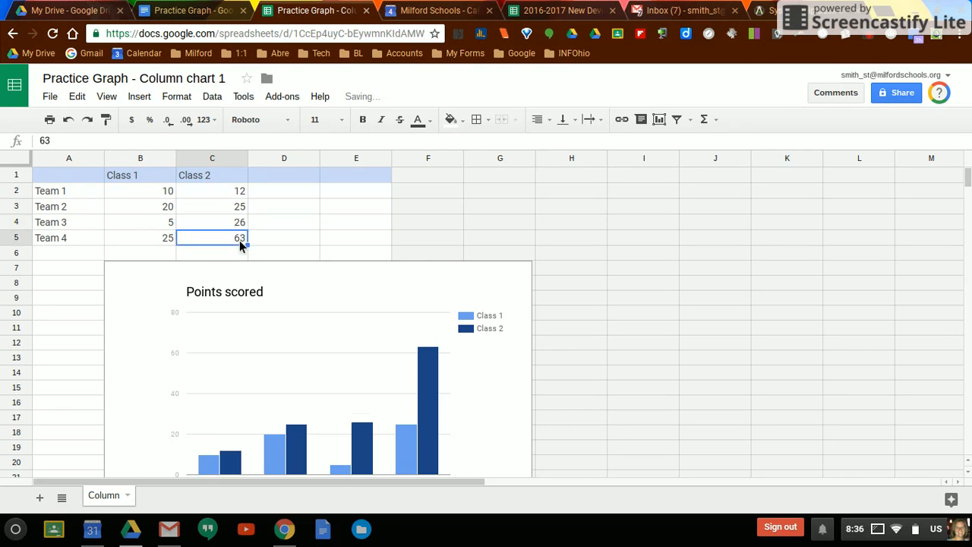
text(10)
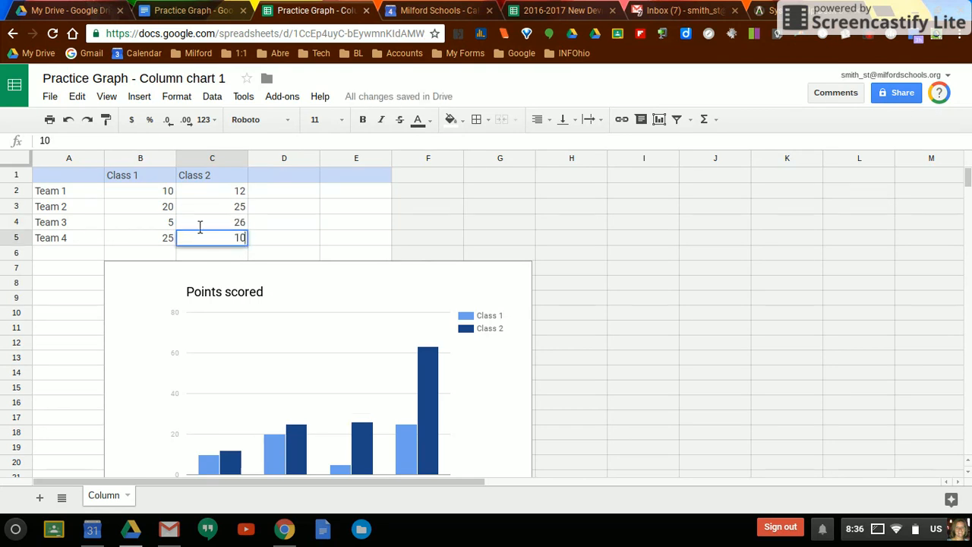
- Rename the first two row labels in cells A2 and A3 to Group 1 and Group 2
click(76, 193)
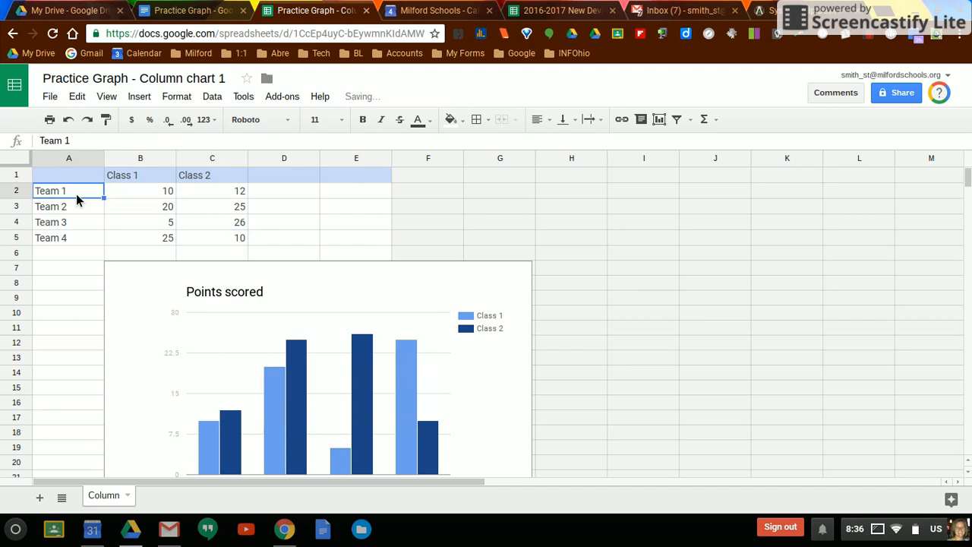
text(Group 1)
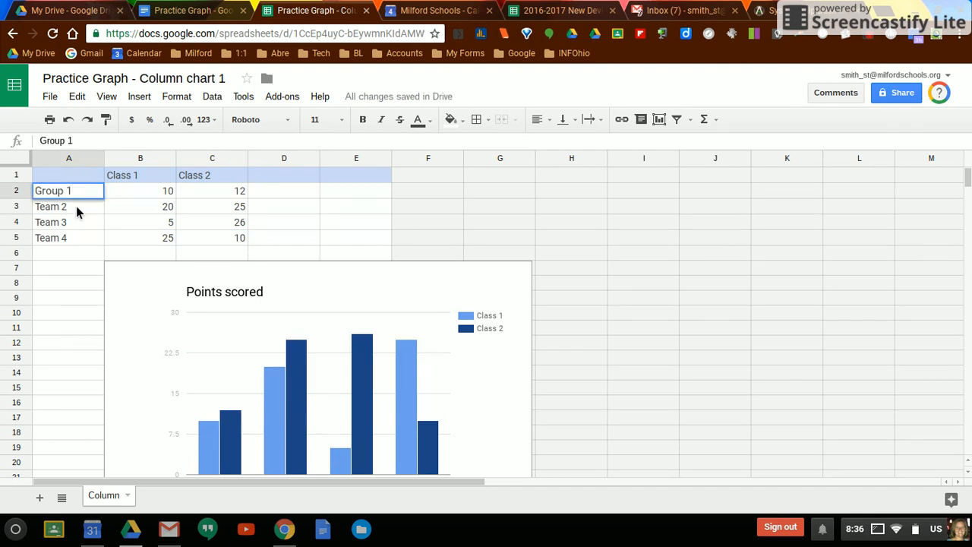
click(76, 207)
text(FGroup)
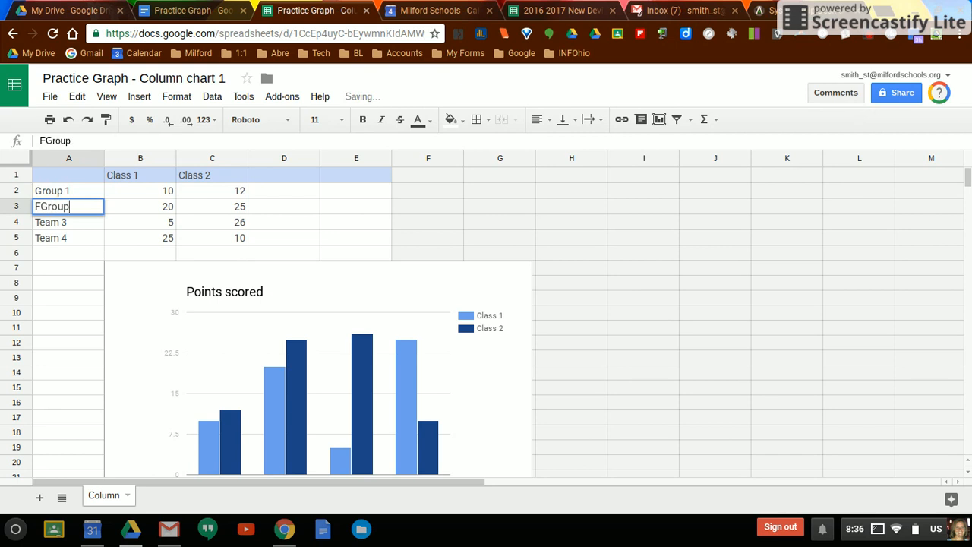
key(BackSpace)
key(BackSpace)
key(BackSpace)
key(BackSpace)
key(BackSpace)
key(BackSpace)
text(Group 1)
key(BackSpace)
text(2)
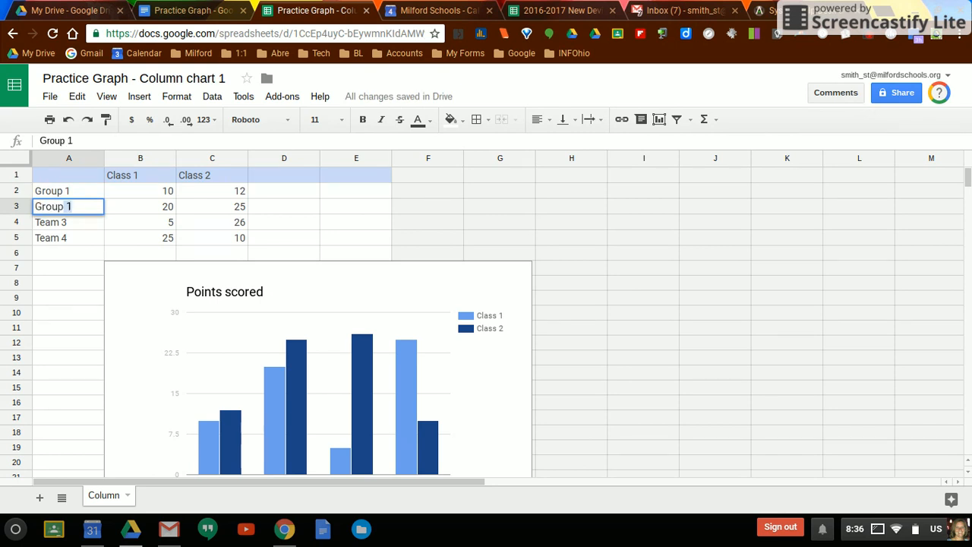
- Enter Group 3 and Group 4 as the row labels in cells A4 and A5
click(79, 227)
text(G)
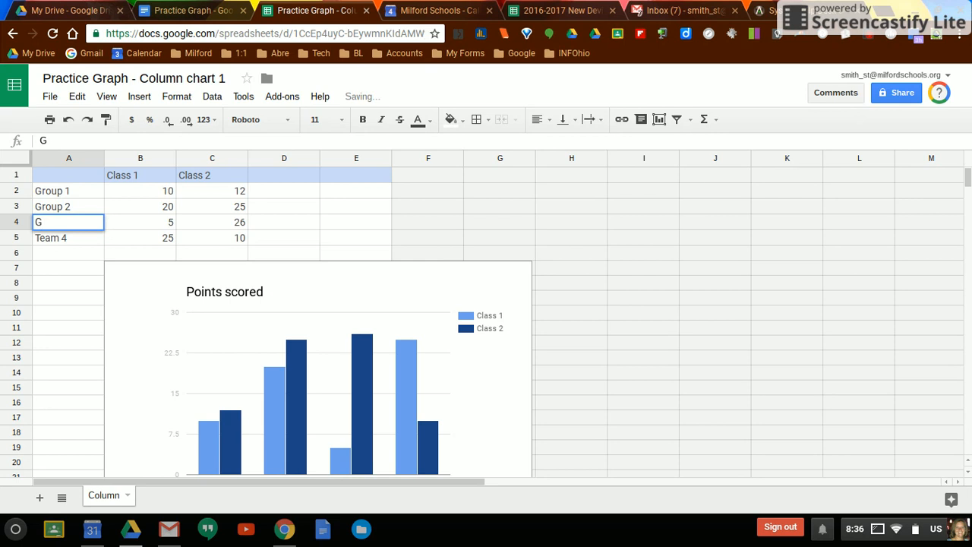
text(roup 3)
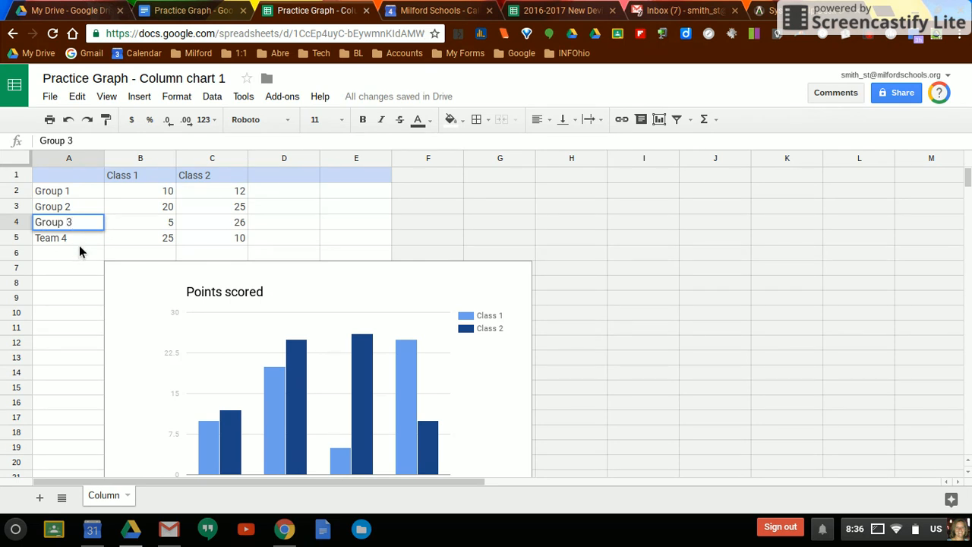
click(79, 244)
text(Group)
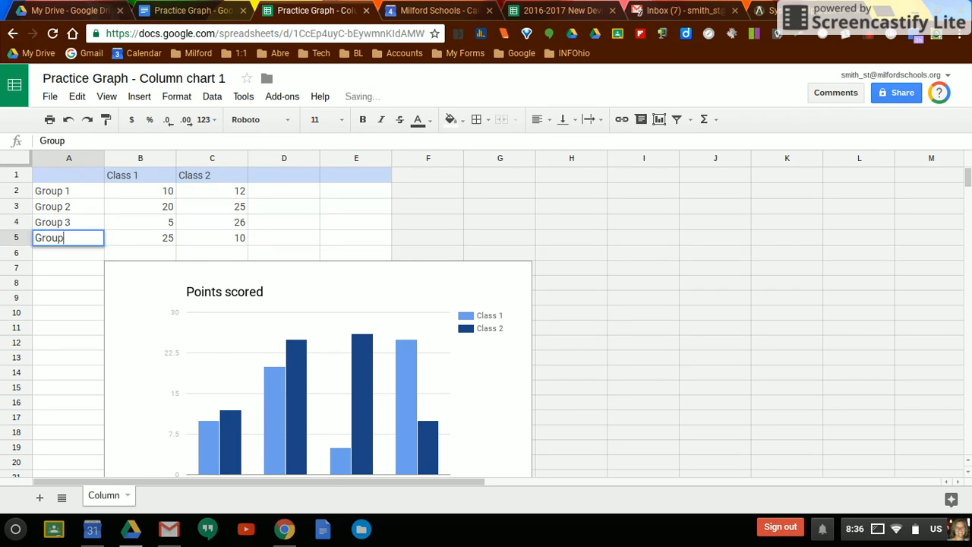
text( 4)
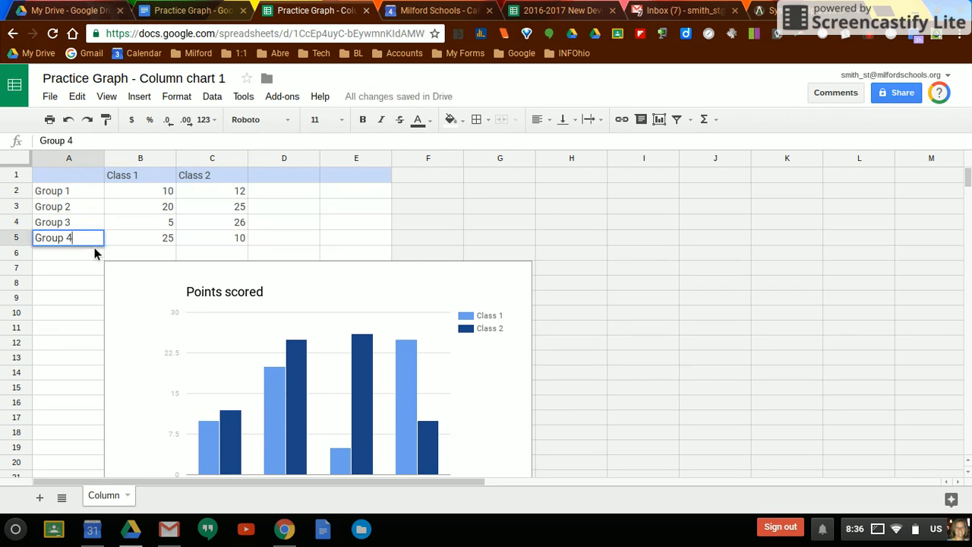
- Return to the Practice Graph document in Google Docs and update the linked chart with the edited spreadsheet data
click(193, 328)
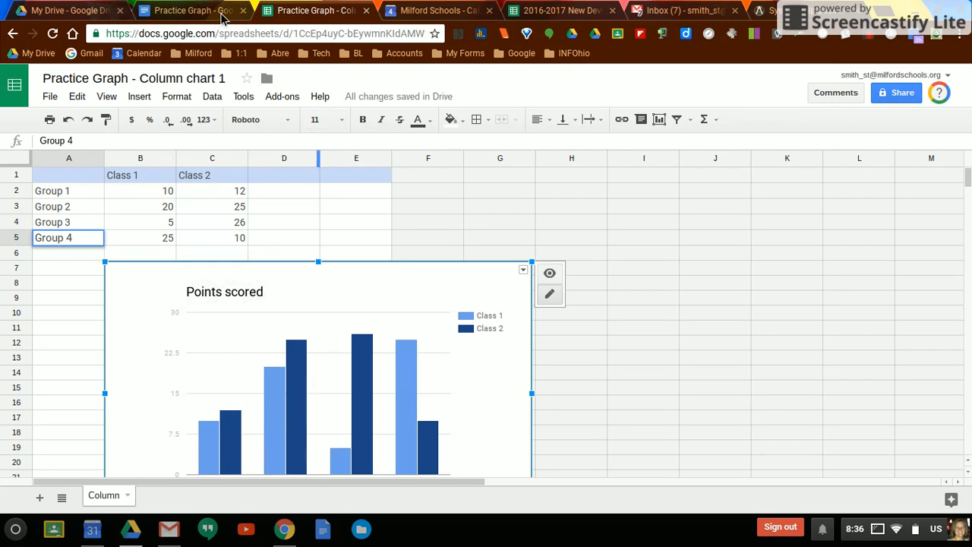
click(222, 15)
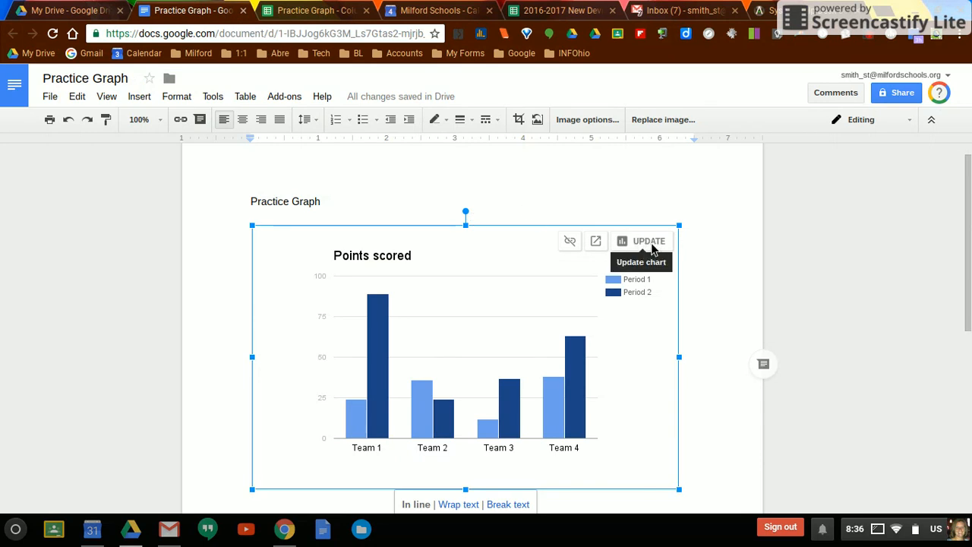
click(651, 246)
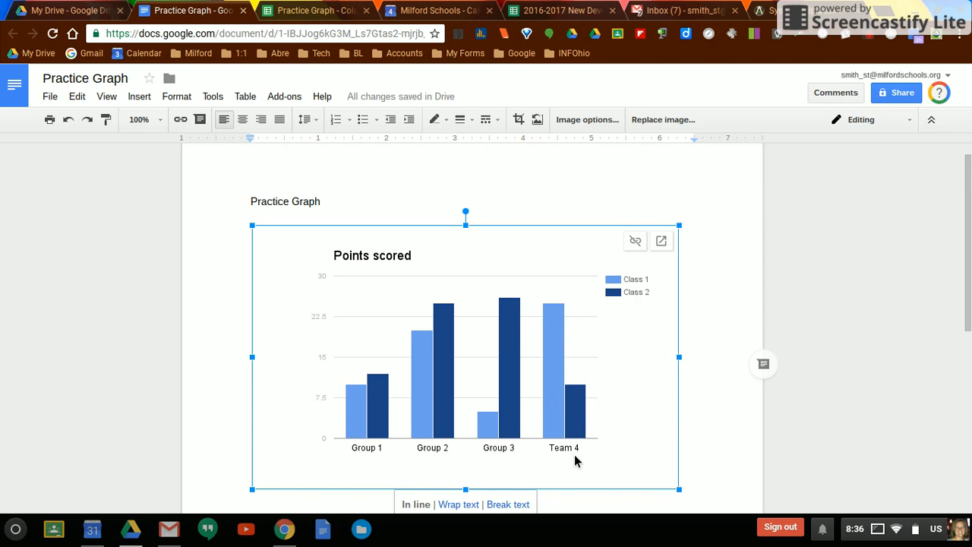
- Commit the Group 4 label in the chart's spreadsheet and update the chart in the Practice Graph document again
click(338, 10)
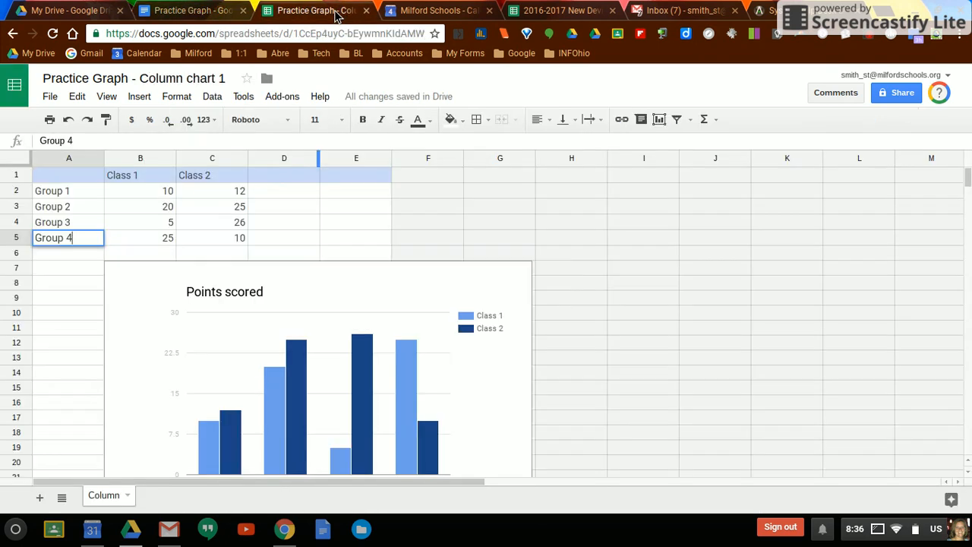
click(68, 255)
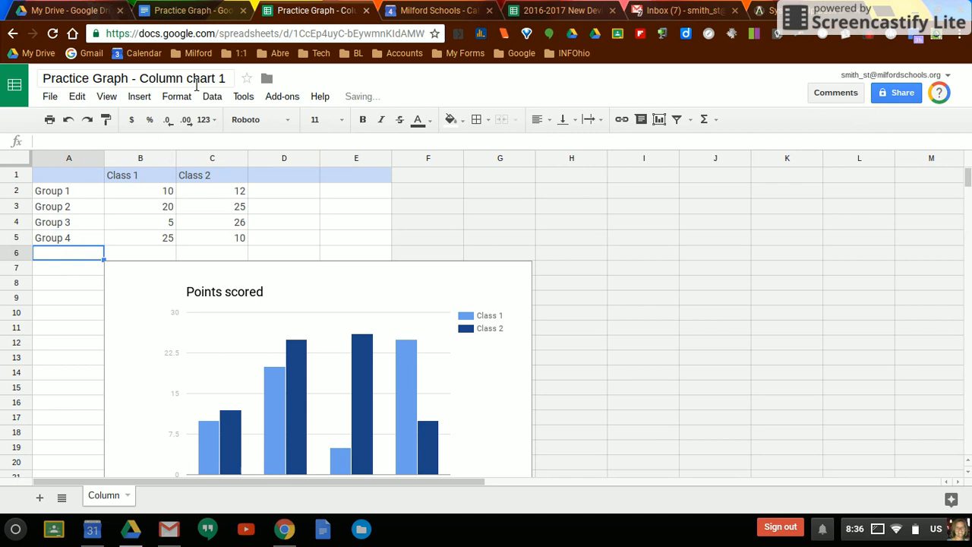
click(213, 15)
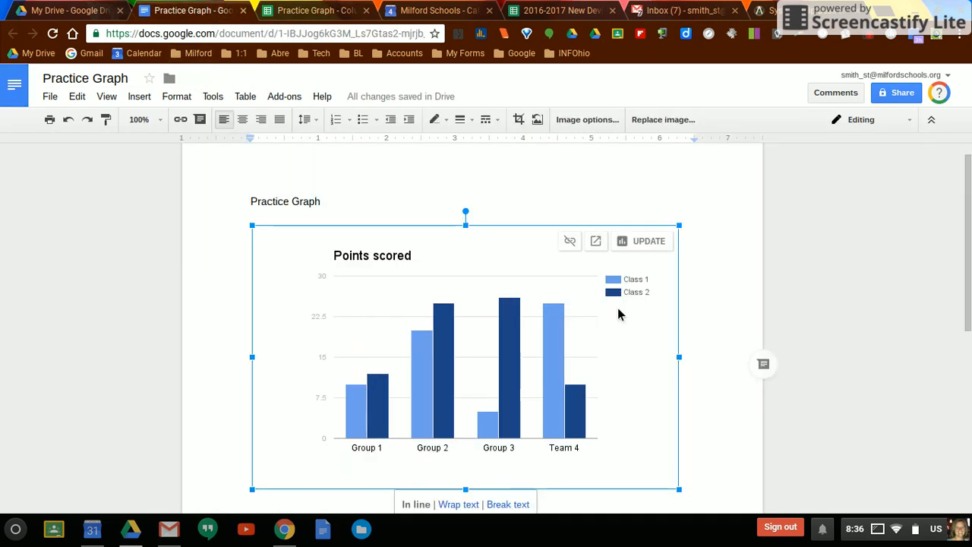
click(639, 250)
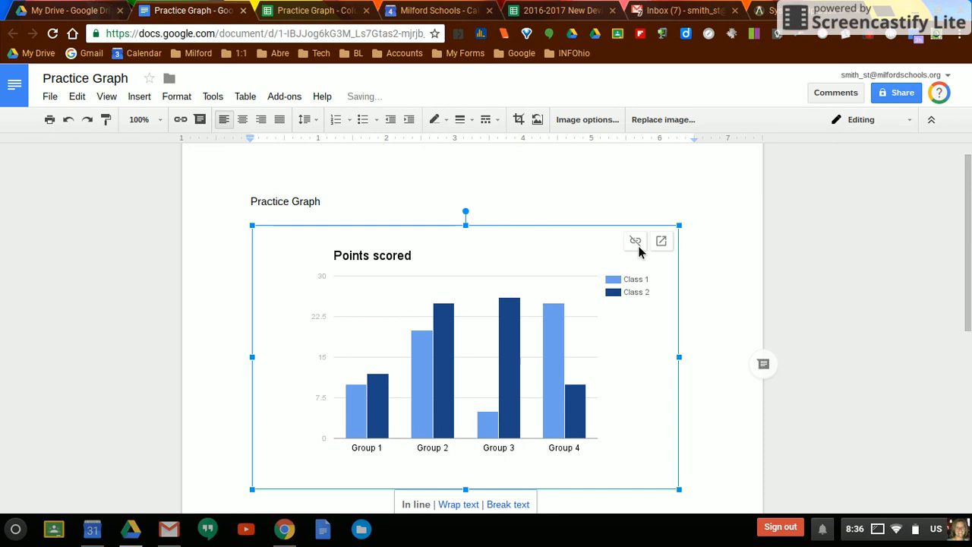